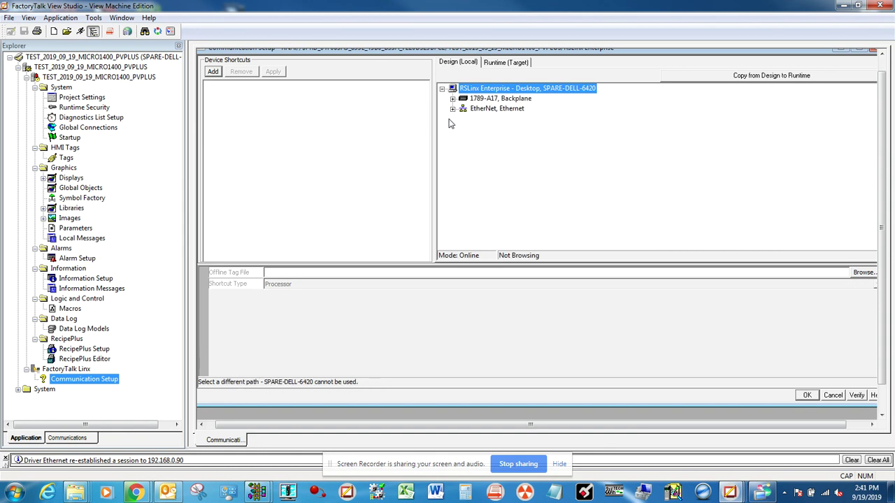
# Browse the EtherNet driver for devices and select the 1766-L32BXB controller at 192.168.0.90.
pyautogui.rightClick(488, 108)
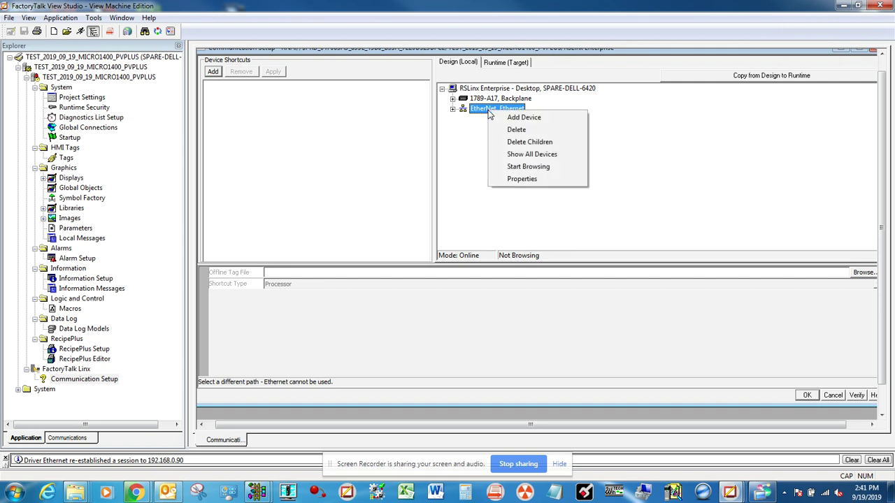
pyautogui.click(518, 166)
pyautogui.click(453, 110)
pyautogui.click(484, 121)
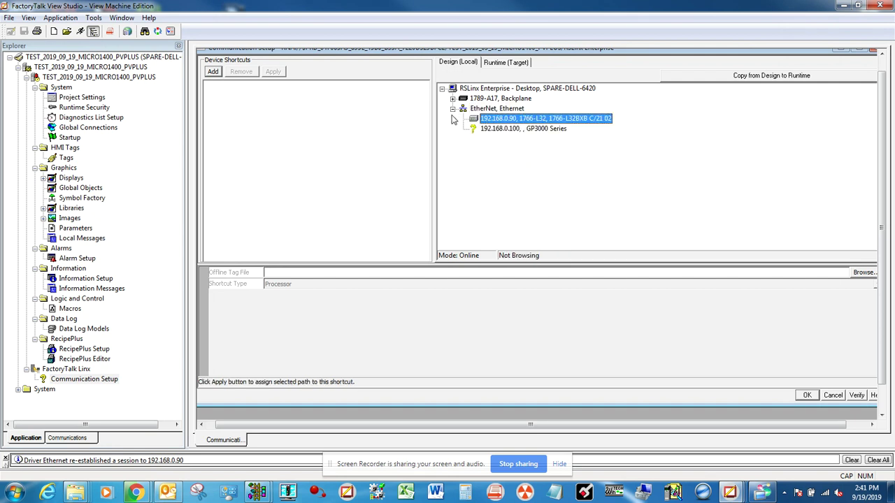
# Add a device shortcut named TEST_STAND_09_19.
pyautogui.click(214, 72)
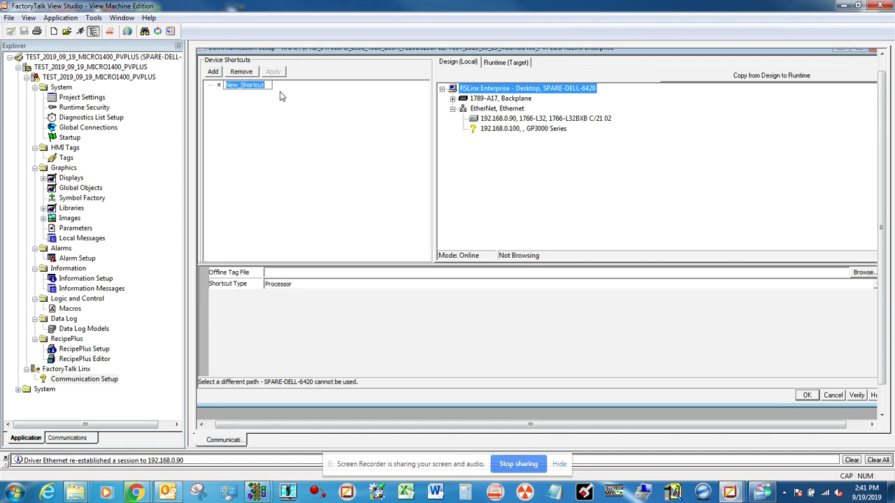
pyautogui.write('TEST_STAND_09_19')
pyautogui.moveTo(282, 84); pyautogui.dragTo(212, 89)
pyautogui.press('Return')
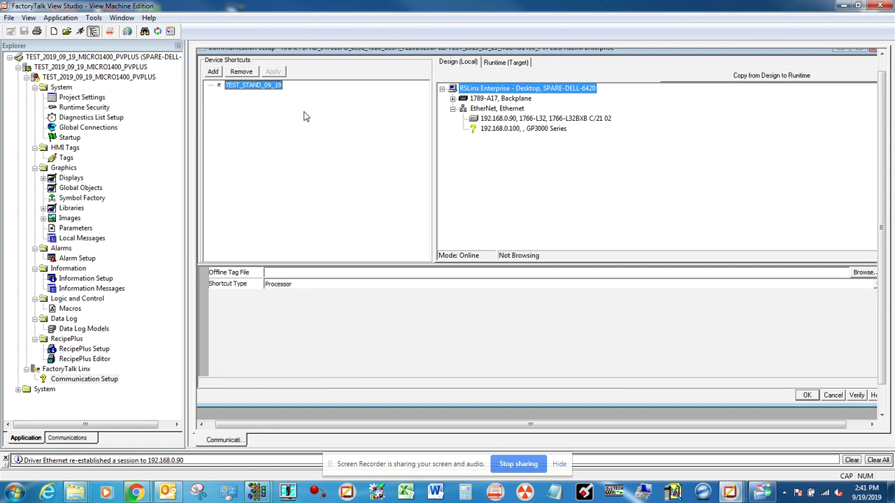
# Assign the 1766-L32BXB at 192.168.0.90 to the TEST_STAND_09_19 shortcut and copy the design configuration to runtime.
pyautogui.click(495, 118)
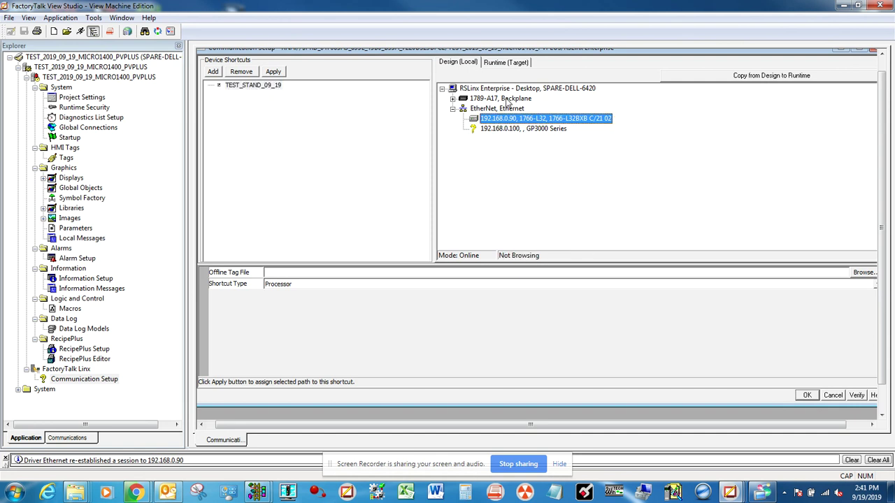
pyautogui.click(273, 73)
pyautogui.click(474, 293)
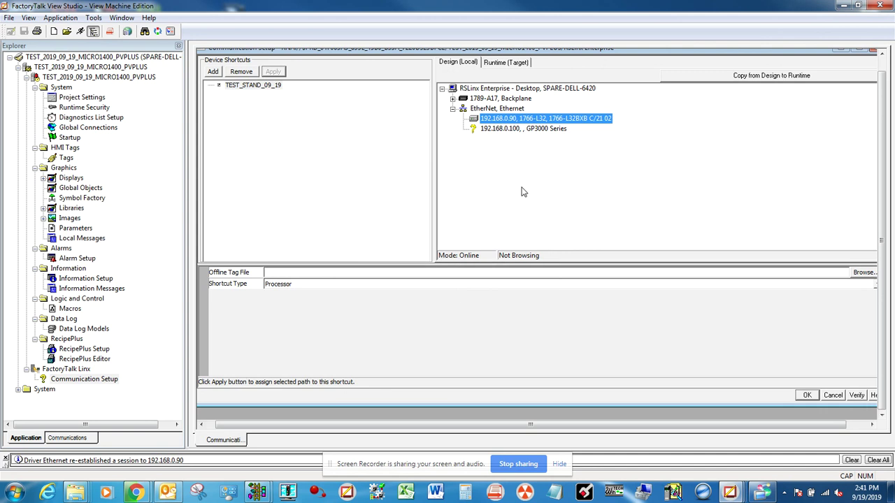
pyautogui.click(726, 77)
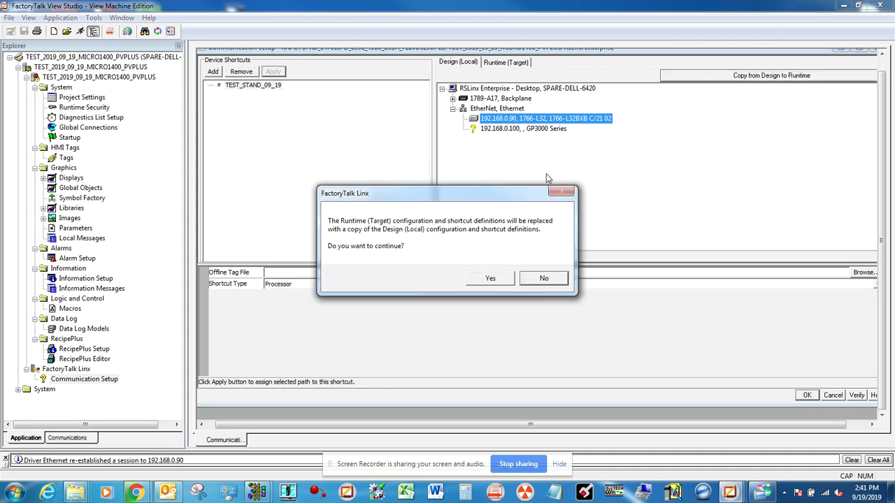
pyautogui.click(492, 280)
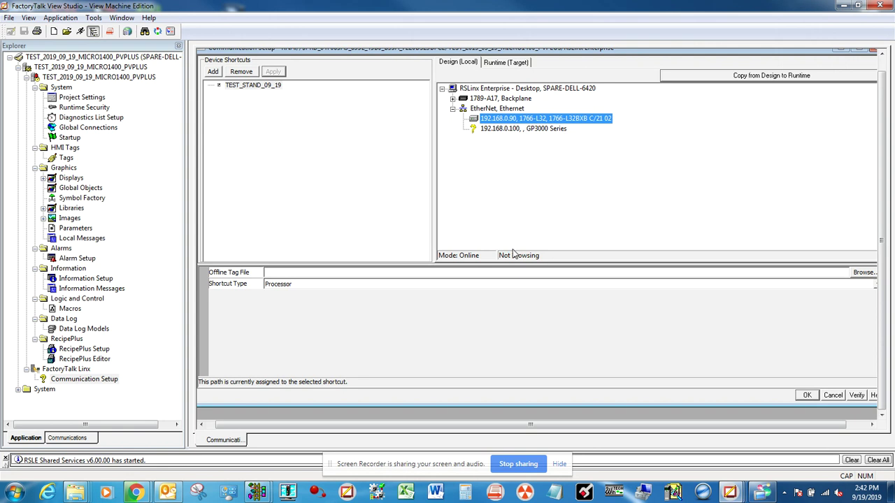
# Verify the device shortcut paths and accept the communication setup.
pyautogui.click(854, 397)
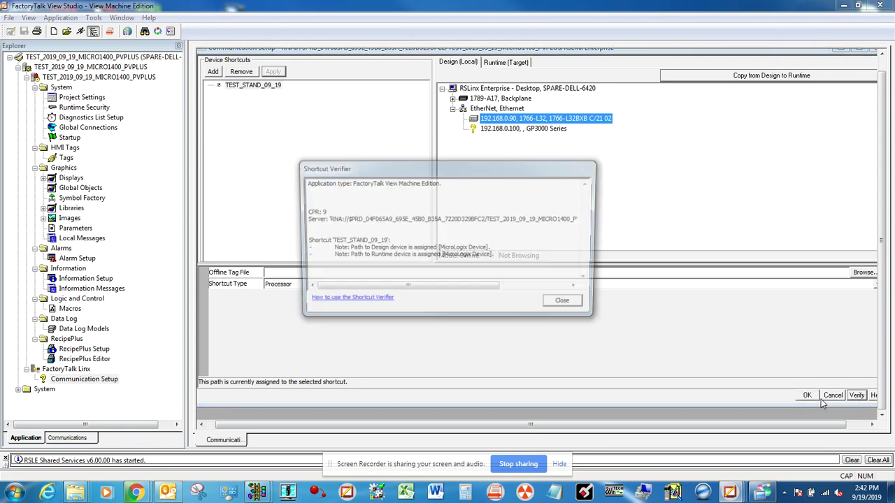
pyautogui.click(568, 305)
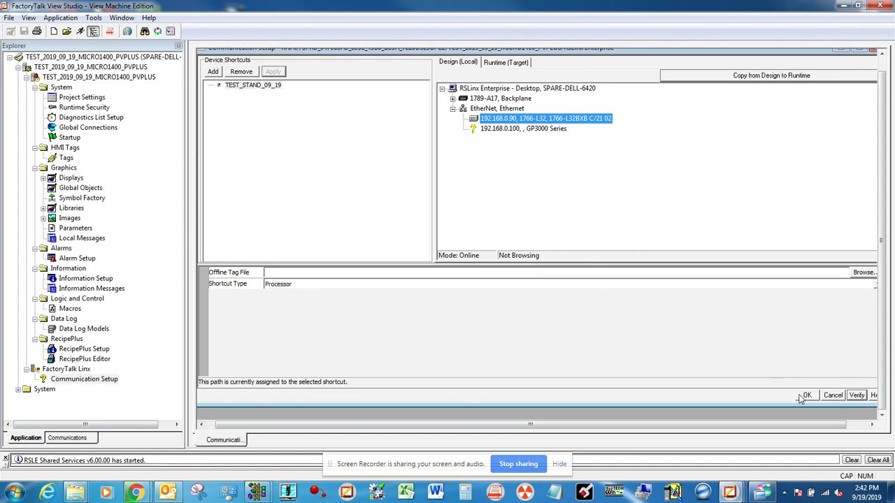
pyautogui.click(805, 396)
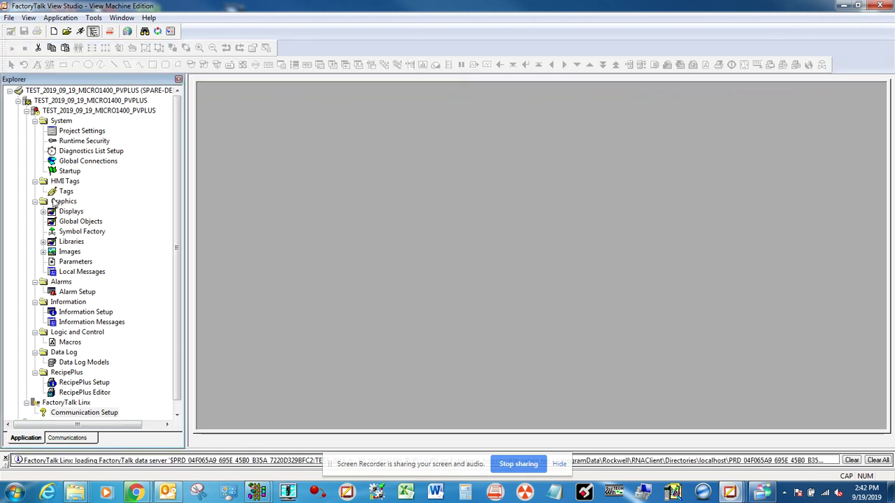
# Start a PLC tag import in the HMI tag editor, targeting folder OFFLINE_TAGS with RSLinx shortcut TEST_STAND_09_19.
pyautogui.doubleClick(64, 192)
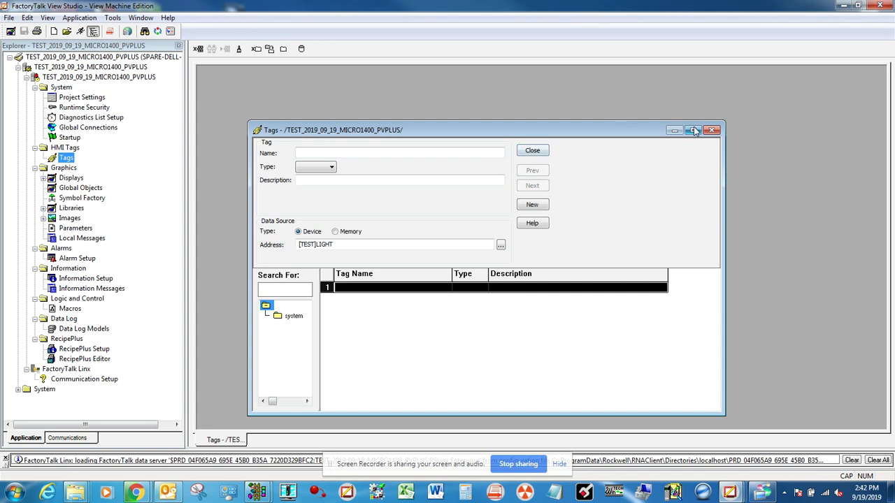
pyautogui.click(694, 131)
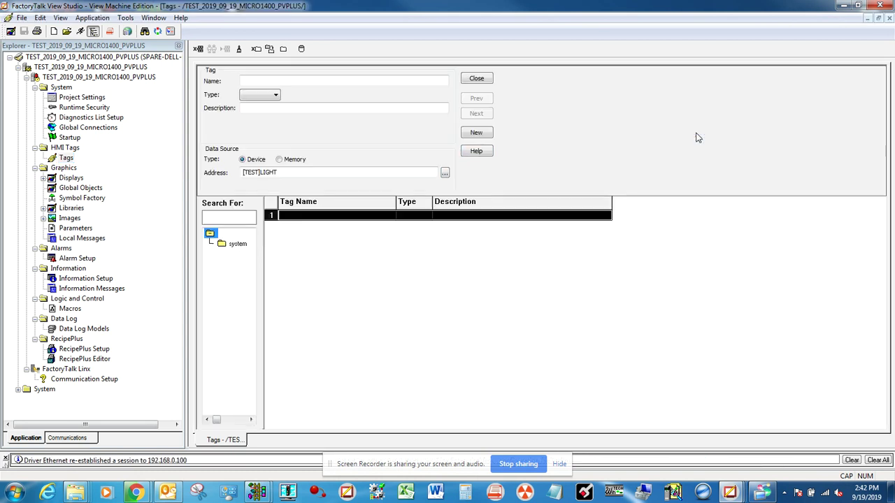
pyautogui.click(301, 51)
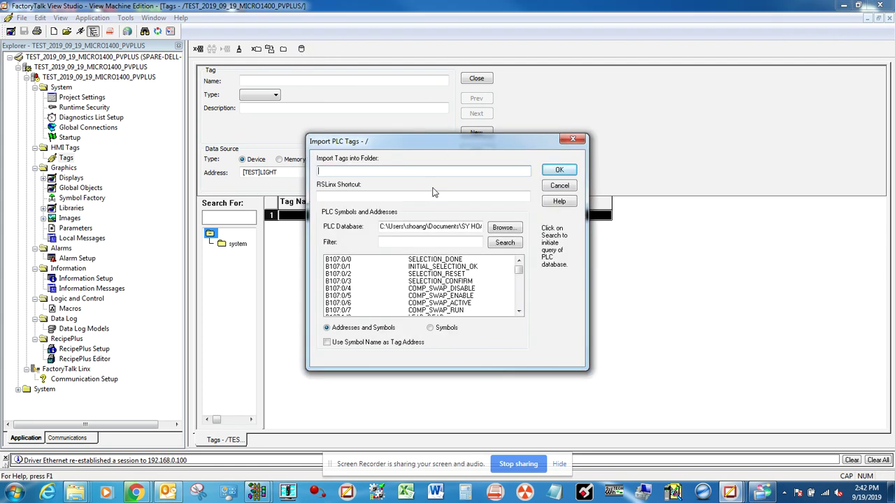
pyautogui.click(376, 194)
pyautogui.hotkey('ctrl', 'v')
pyautogui.click(385, 172)
pyautogui.write('T')
# Choose MM152018A_PE_GU_R3_09_18_19 SH5_TESTING_4COMP.RSS as the PLC database for the import.
pyautogui.click(498, 230)
pyautogui.click(509, 230)
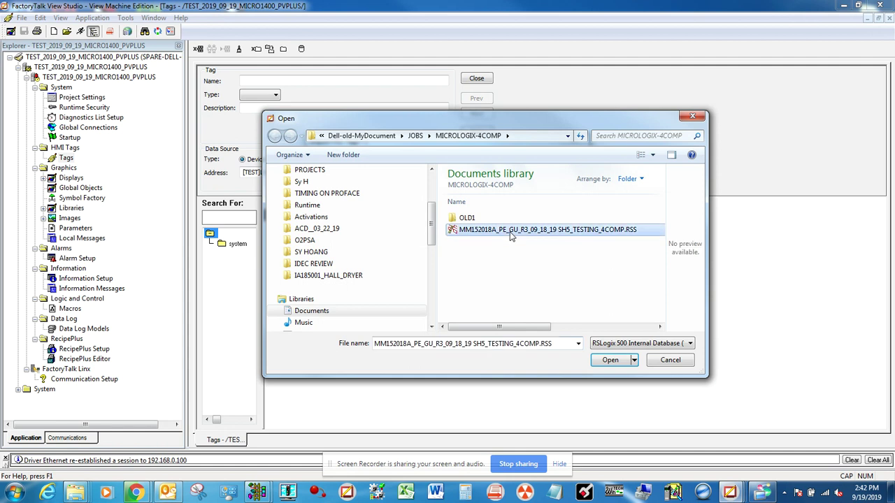
pyautogui.click(610, 360)
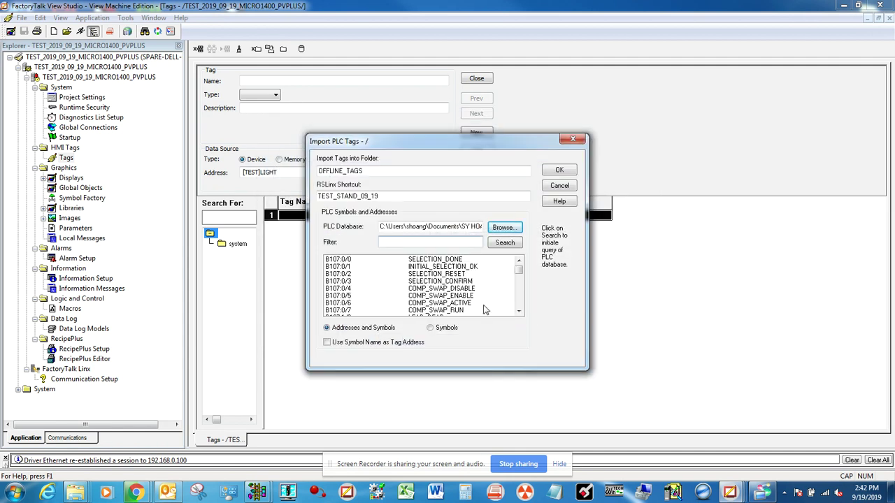
# Select SELECTION_DONE, SELECTION_RESET, COMP_SWAP_DISABLE, COMP_SWAP_ENABLE and COMP_SWAP_ACTIVE among the B107:0 symbols for import.
pyautogui.click(467, 260)
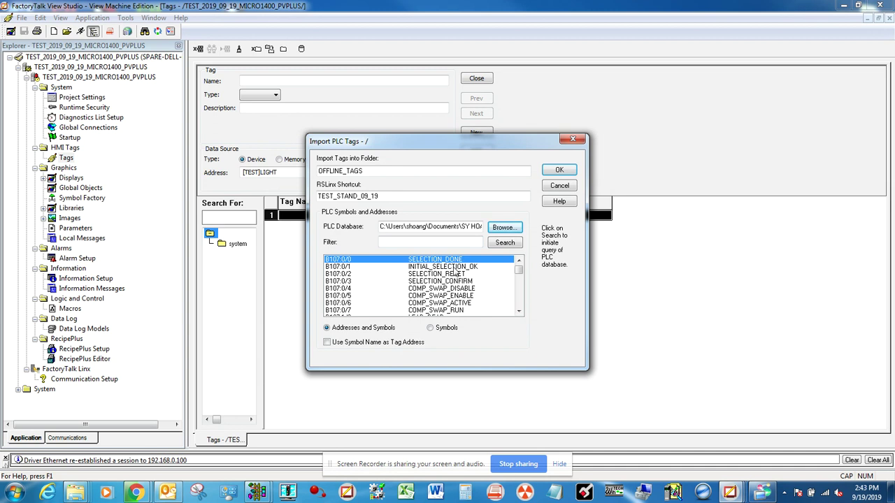
pyautogui.keyDown('shift'); pyautogui.click(451, 267); pyautogui.keyUp('shift')
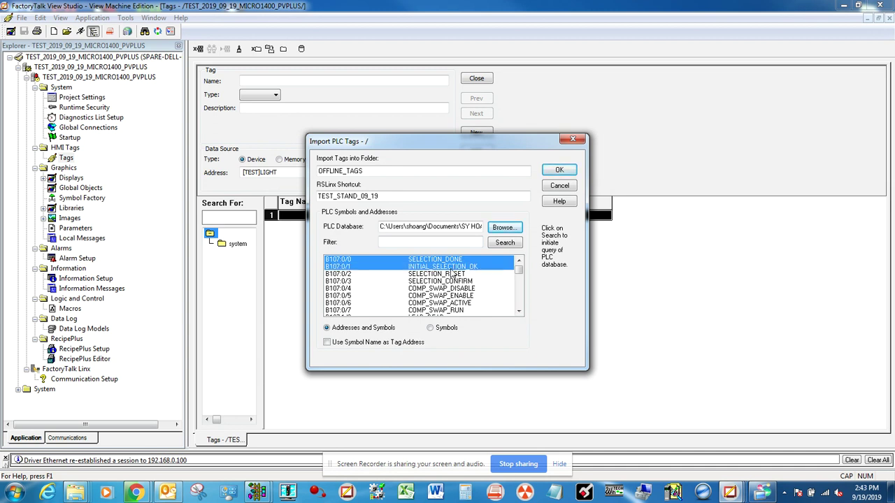
pyautogui.keyDown('ctrl'); pyautogui.click(451, 269); pyautogui.keyUp('ctrl')
pyautogui.keyDown('ctrl'); pyautogui.click(453, 275); pyautogui.keyUp('ctrl')
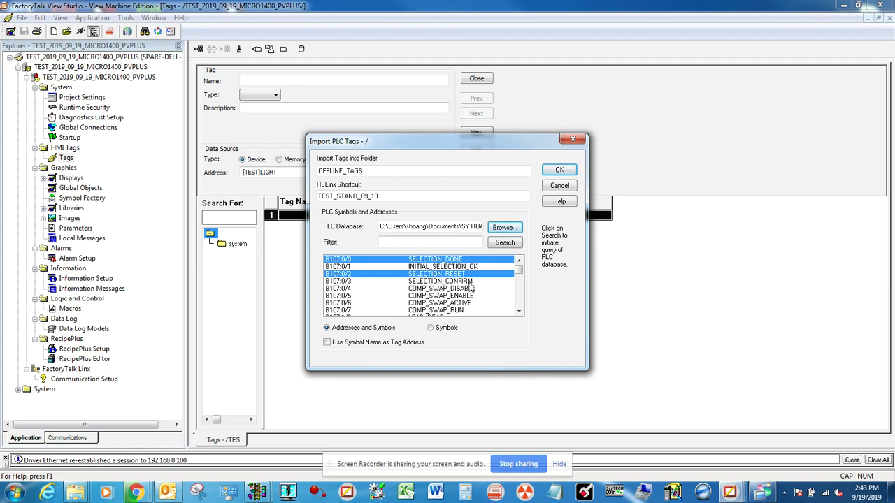
pyautogui.click(520, 311)
pyautogui.click(519, 312)
pyautogui.keyDown('ctrl'); pyautogui.click(458, 274); pyautogui.keyUp('ctrl')
pyautogui.keyDown('ctrl'); pyautogui.click(458, 281); pyautogui.keyUp('ctrl')
pyautogui.keyDown('ctrl'); pyautogui.click(456, 288); pyautogui.keyUp('ctrl')
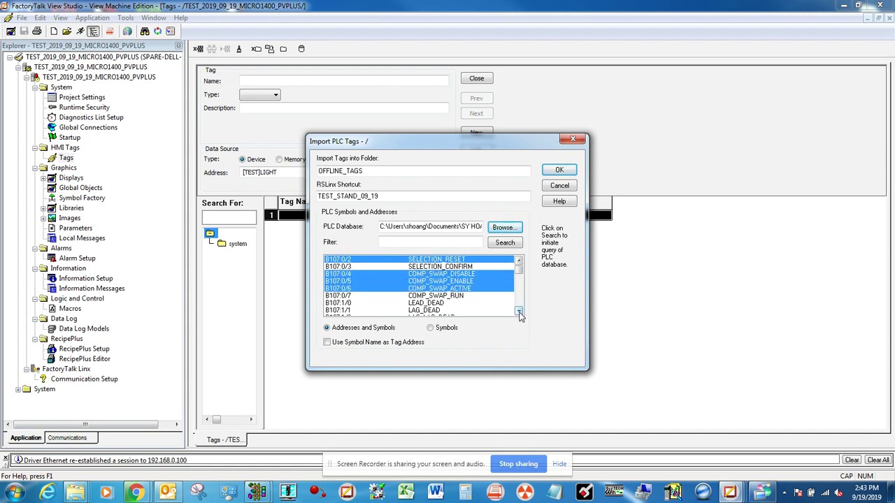
# Add COMP_B_CURRENT_MODE, COMP_C_CURRENT_MODE and COMP_D_CURRENT_MODE (N108:10 to N108:12) to the import selection.
pyautogui.click(520, 312)
pyautogui.click(520, 312)
pyautogui.click(520, 311)
pyautogui.click(519, 312)
pyautogui.moveTo(519, 312); pyautogui.dragTo(520, 312)
pyautogui.click(763, 493)
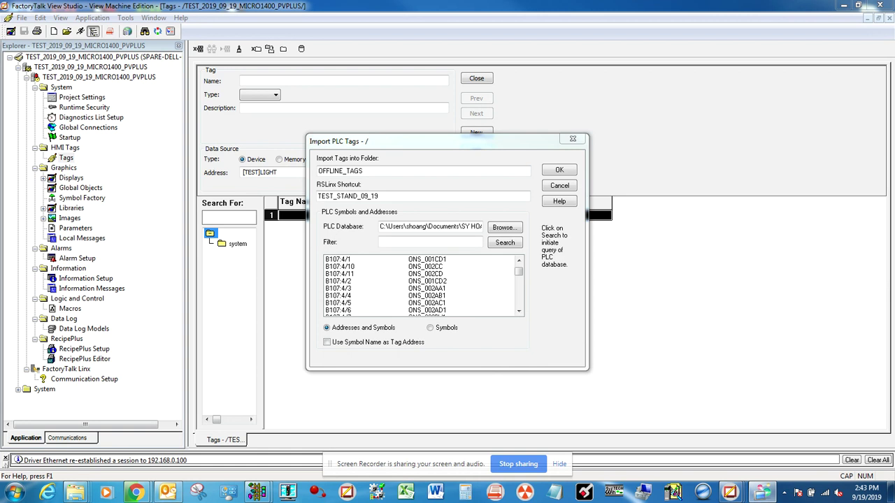
pyautogui.moveTo(519, 276); pyautogui.dragTo(520, 293)
pyautogui.click(519, 262)
pyautogui.click(518, 262)
pyautogui.click(519, 262)
pyautogui.click(518, 261)
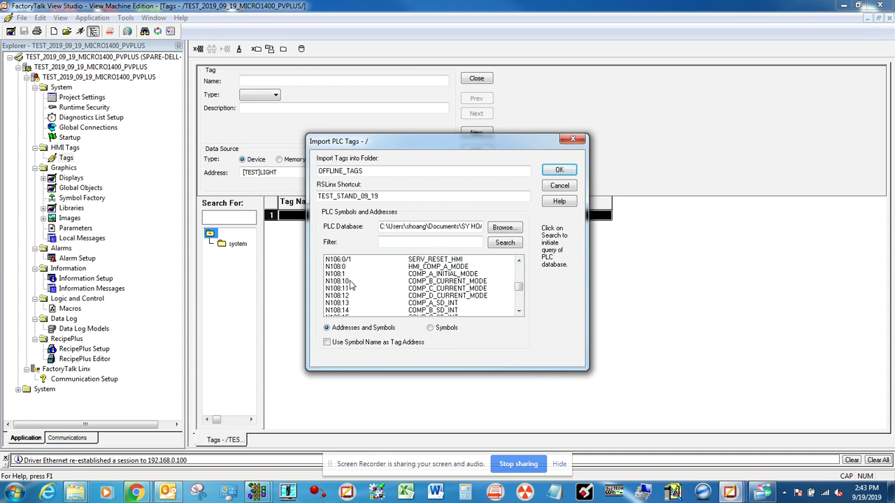
pyautogui.moveTo(347, 283); pyautogui.dragTo(374, 302)
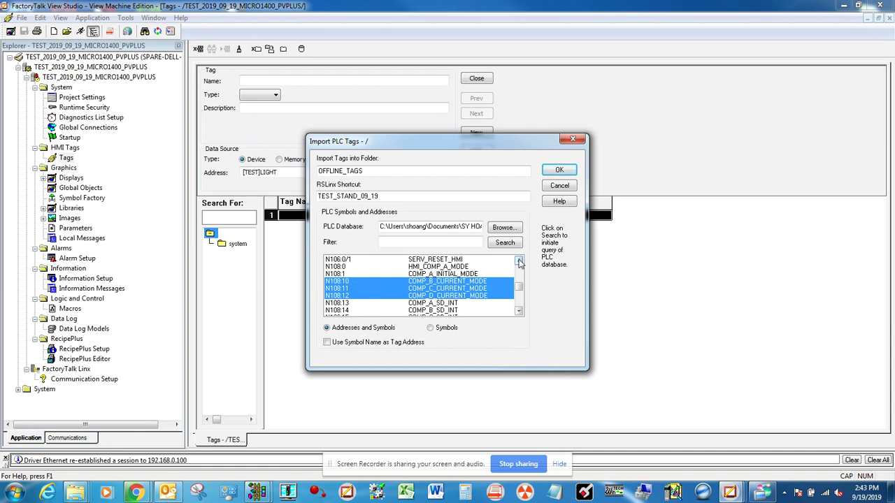
# Add COMP_A_CURRENT_MODE at N108:9 to the import selection.
pyautogui.click(518, 313)
pyautogui.click(518, 313)
pyautogui.click(518, 312)
pyautogui.click(518, 313)
pyautogui.click(518, 312)
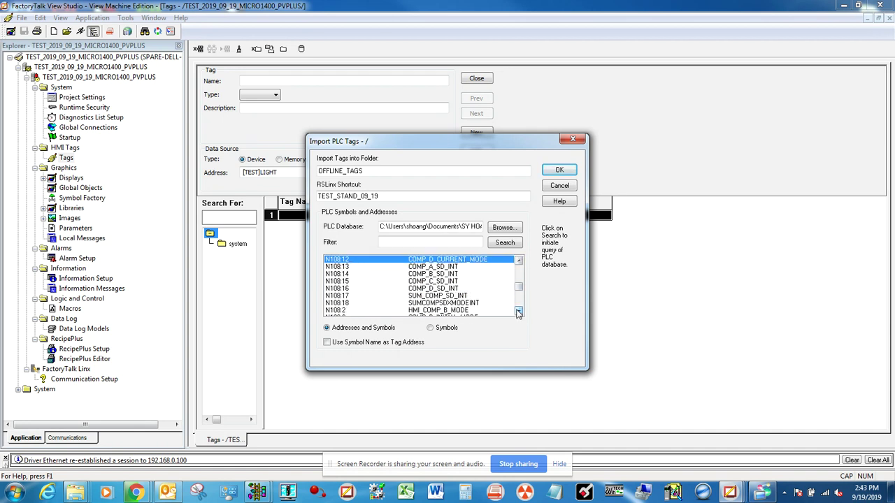
pyautogui.click(518, 312)
pyautogui.click(518, 312)
pyautogui.moveTo(520, 286); pyautogui.dragTo(521, 290)
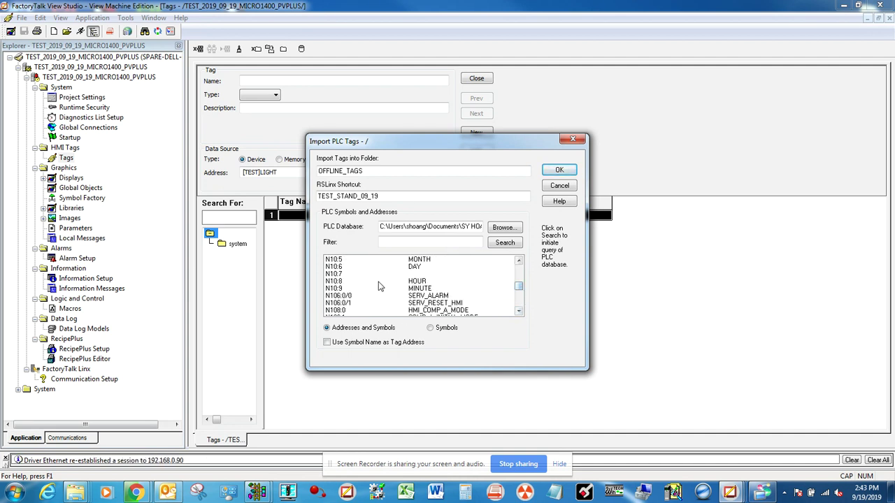
pyautogui.click(519, 313)
pyautogui.moveTo(519, 312); pyautogui.dragTo(518, 313)
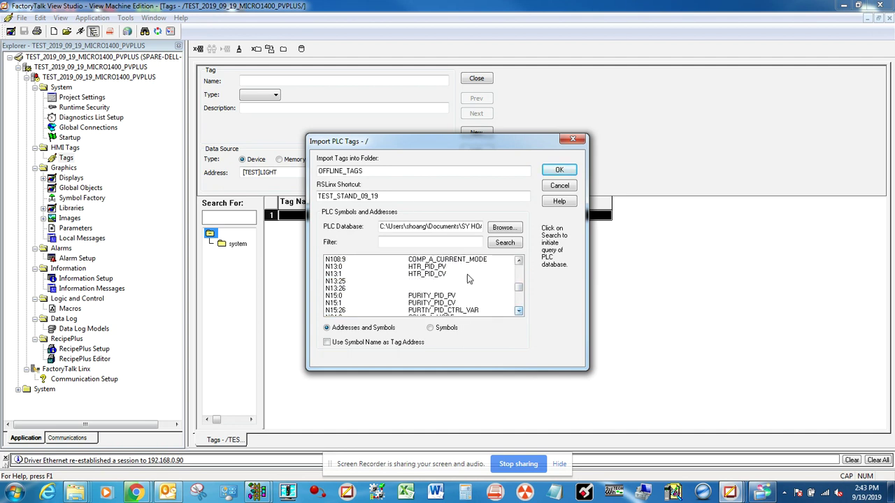
pyautogui.click(341, 260)
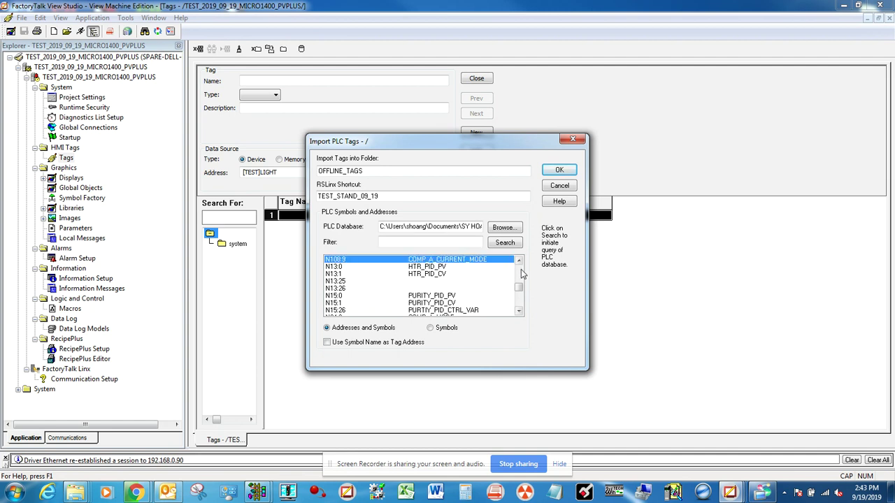
# Import the selected PLC tags and open the OFFLINE_TAGS folder in the tag editor.
pyautogui.moveTo(519, 261)
pyautogui.mouseDown()
pyautogui.moveTo(519, 286)
pyautogui.moveTo(519, 267)
pyautogui.mouseUp()
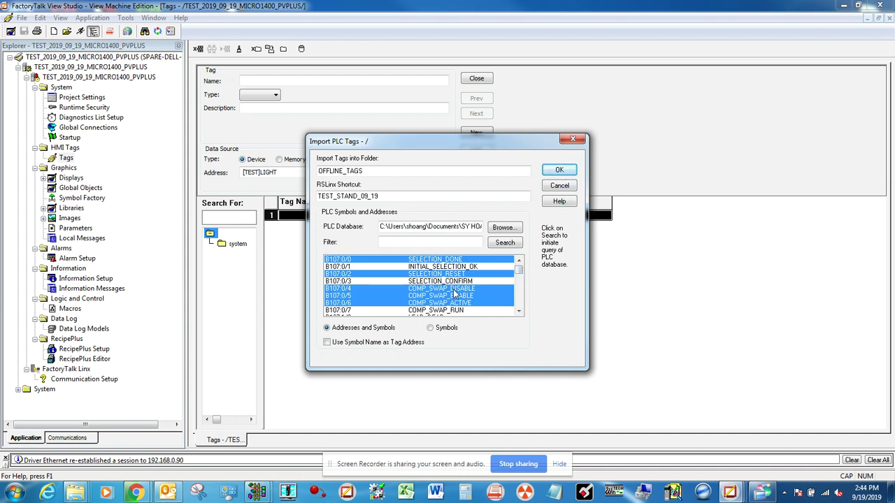
pyautogui.click(559, 171)
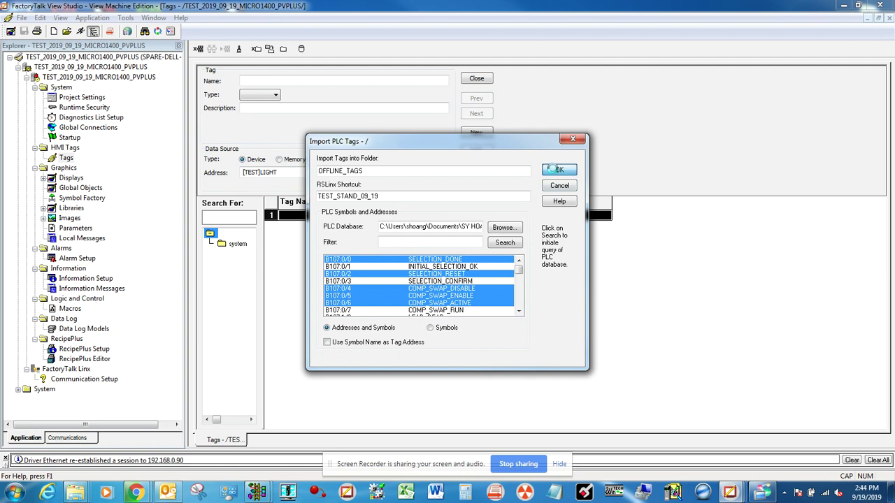
pyautogui.moveTo(260, 234); pyautogui.dragTo(351, 231)
pyautogui.click(249, 244)
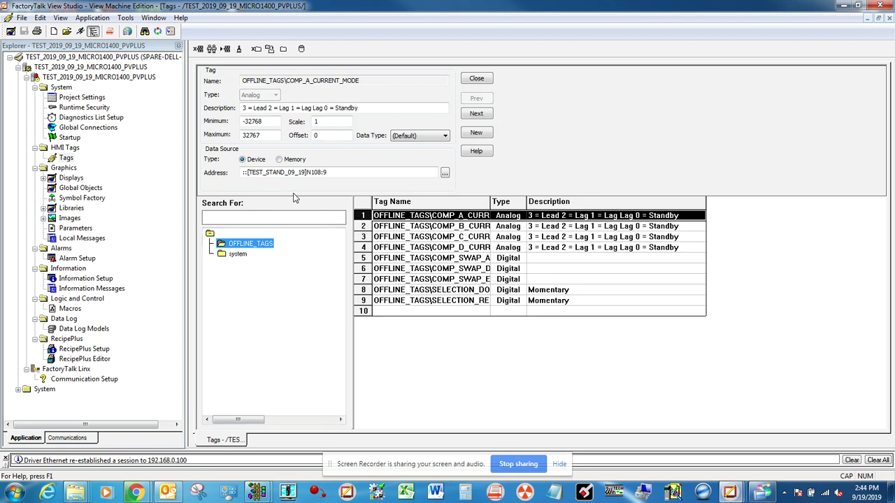
# Check the shortcut name in COMP_A_CURRENT_MODE's address against the device shortcut in the communication setup.
pyautogui.moveTo(306, 173); pyautogui.dragTo(258, 174)
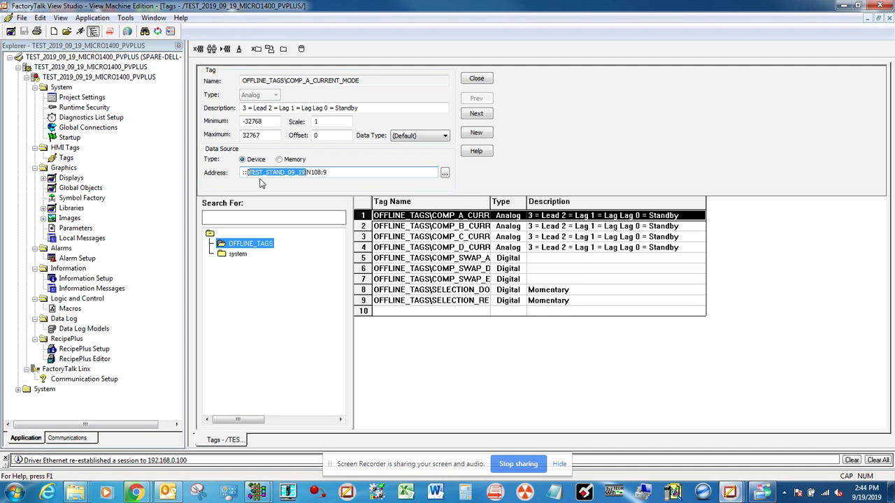
pyautogui.click(81, 379)
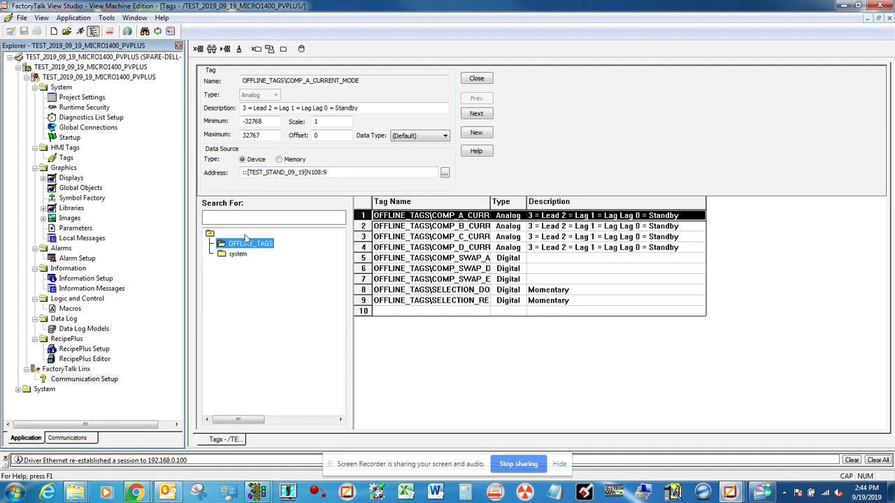
pyautogui.doubleClick(78, 379)
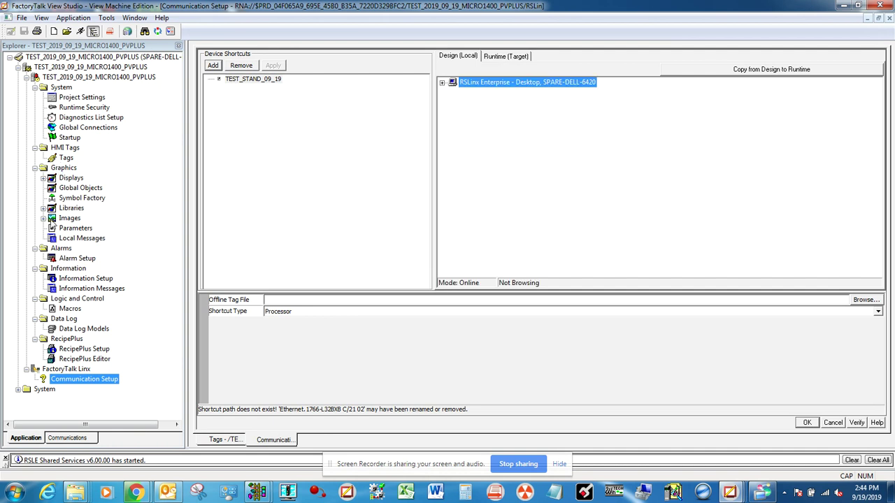
# Expand the graphic displays and open the MAIN display for editing.
pyautogui.doubleClick(68, 179)
pyautogui.doubleClick(70, 208)
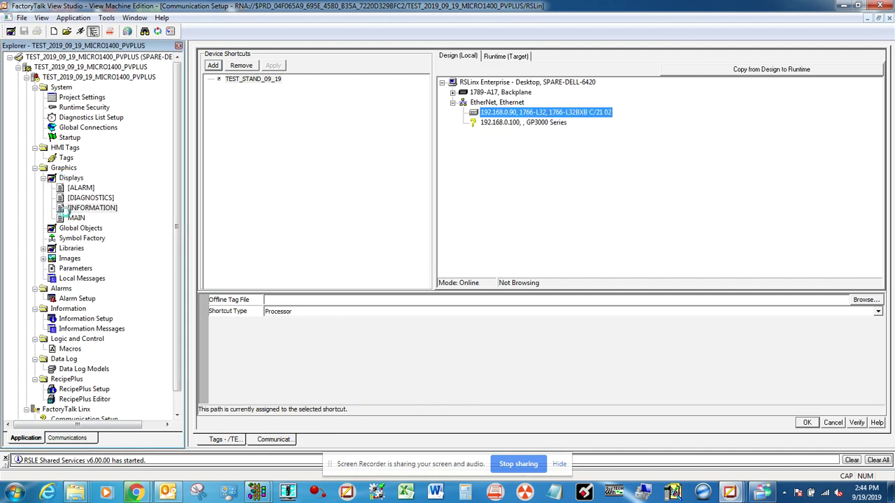
pyautogui.doubleClick(73, 251)
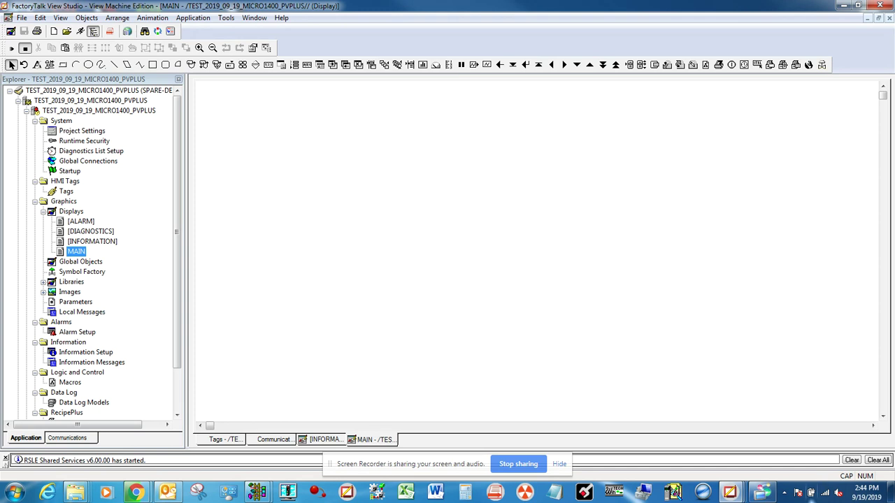
# Copy the push buttons and indicators from the other open View Studio project into the blank MAIN display.
pyautogui.click(762, 492)
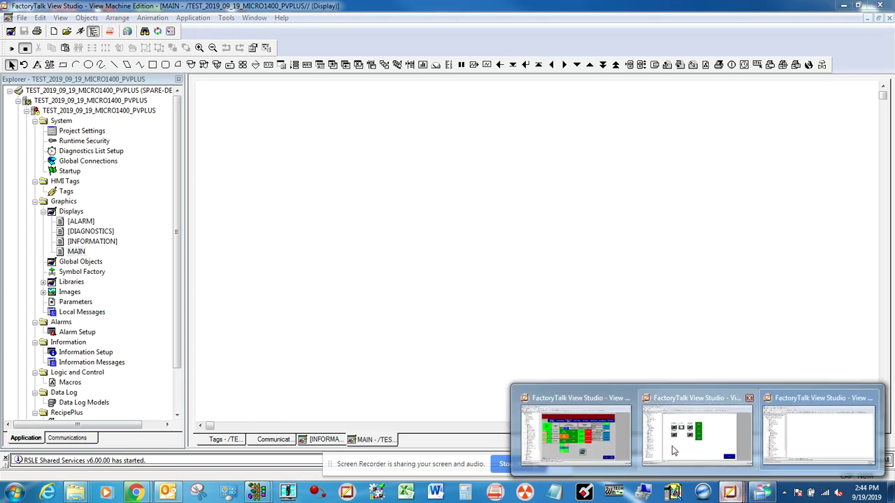
pyautogui.click(673, 450)
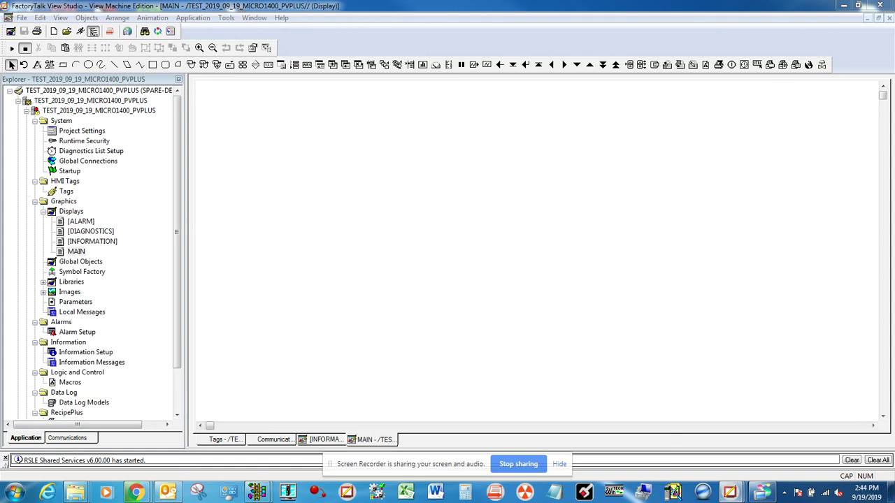
pyautogui.click(384, 204)
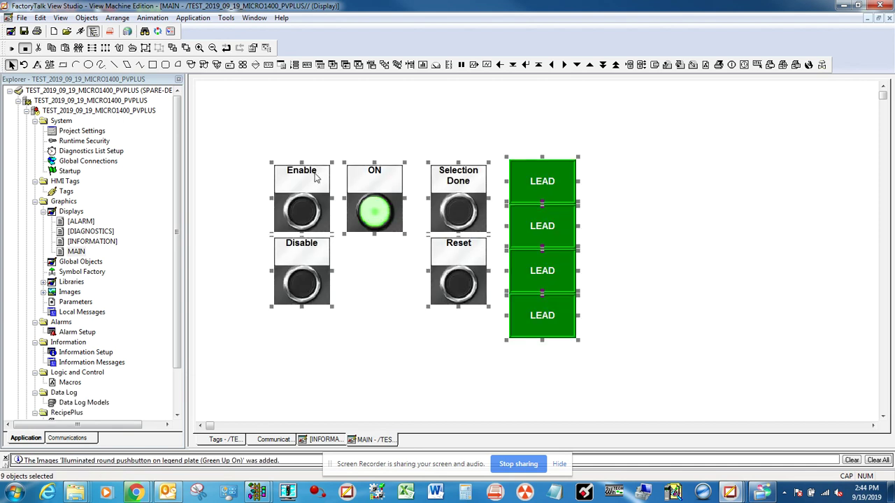
# Browse for a tag for the Enable push button's Value connection and refresh all tag folders.
pyautogui.click(303, 181)
pyautogui.doubleClick(303, 181)
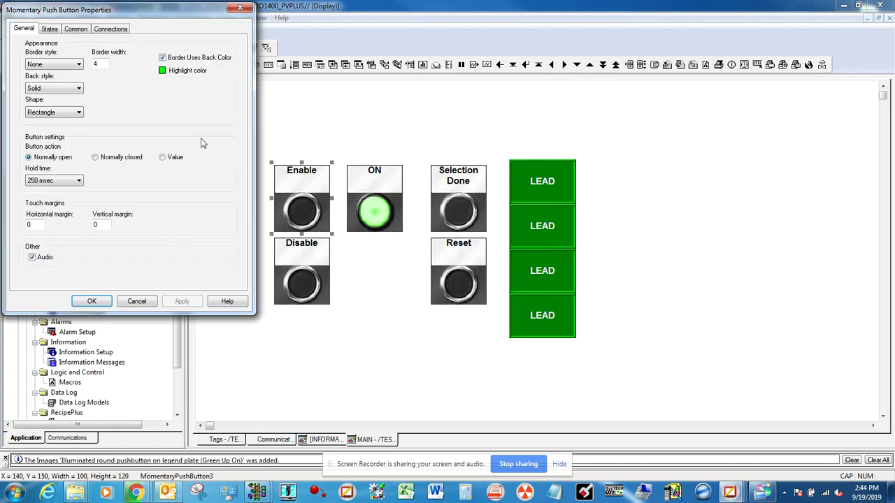
pyautogui.click(112, 31)
pyautogui.click(212, 49)
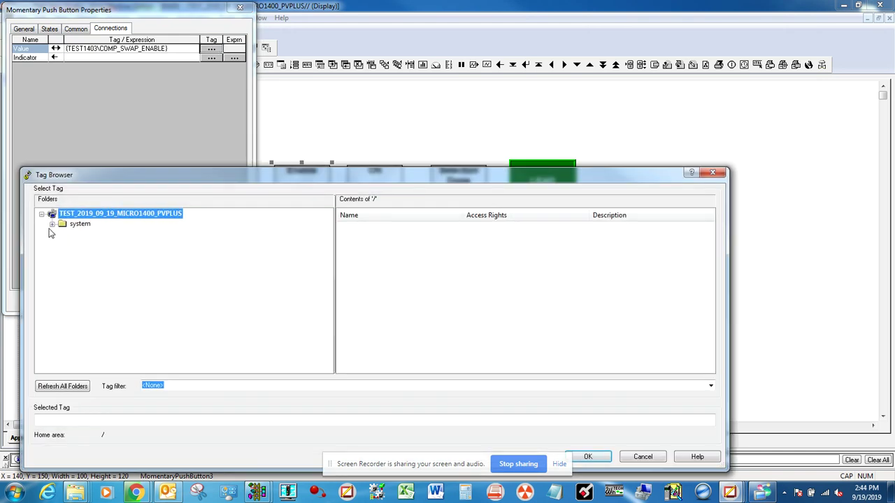
pyautogui.click(66, 386)
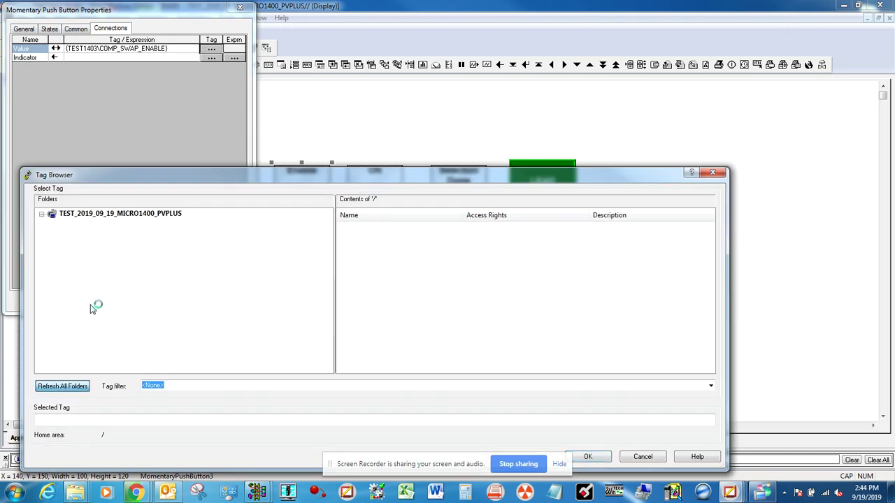
# Assign COMP_SWAP_ENABLE from the OFFLINE_TAGS folder to the Enable button's Value connection and apply it.
pyautogui.click(76, 245)
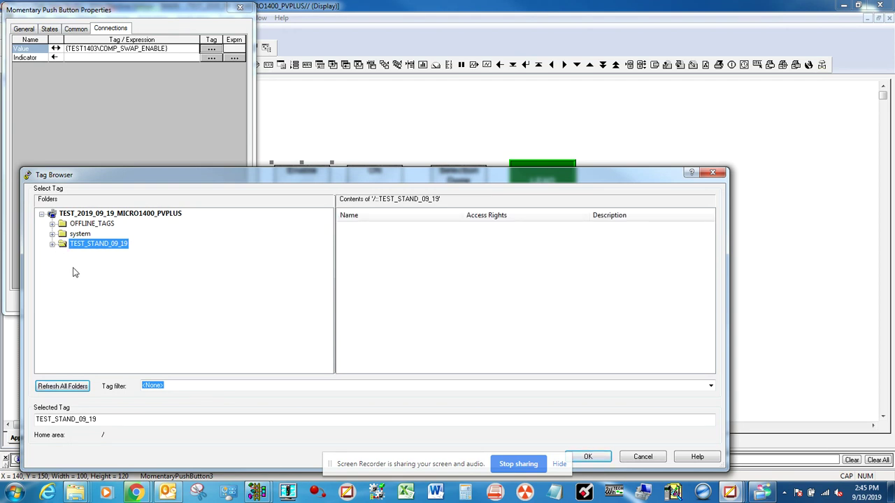
pyautogui.click(51, 245)
pyautogui.click(79, 224)
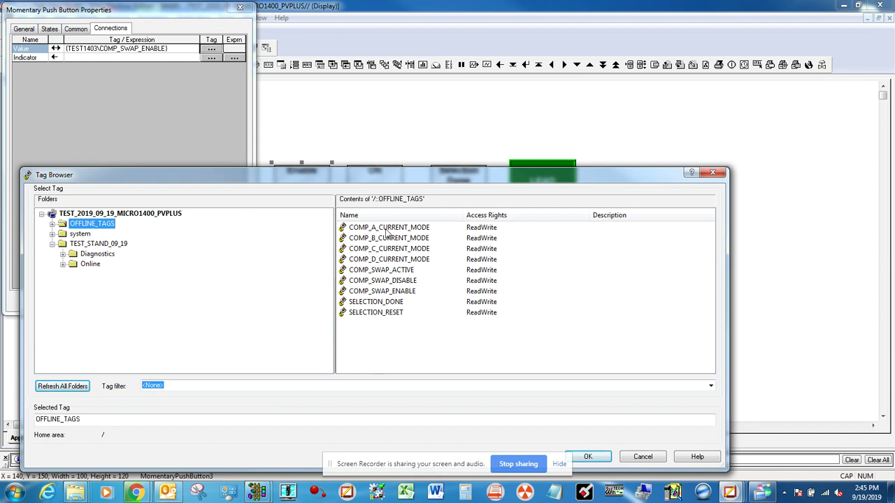
pyautogui.click(411, 293)
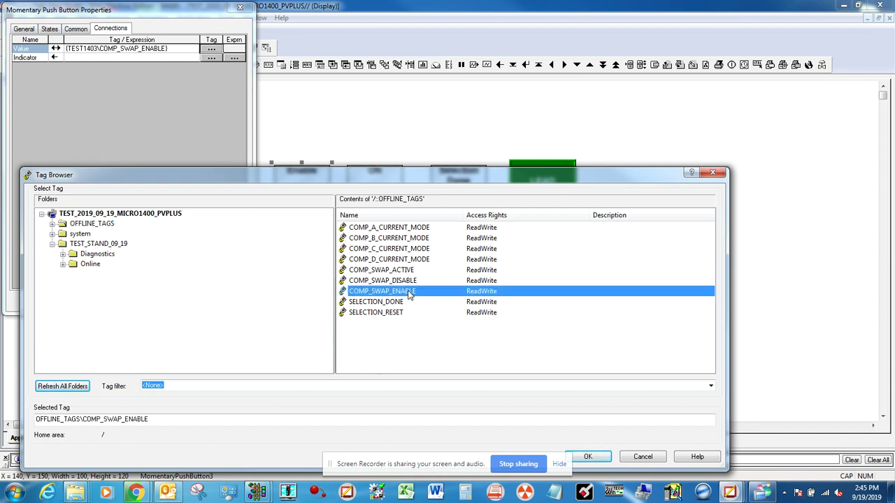
pyautogui.click(591, 458)
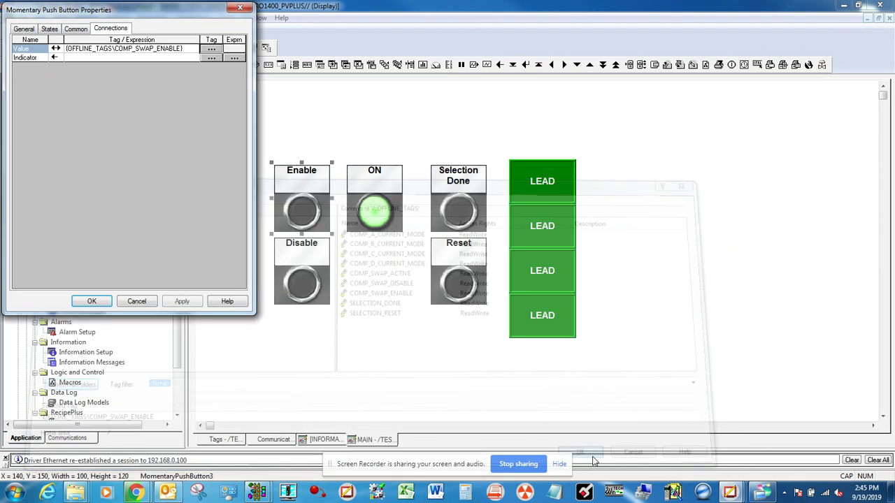
pyautogui.click(176, 302)
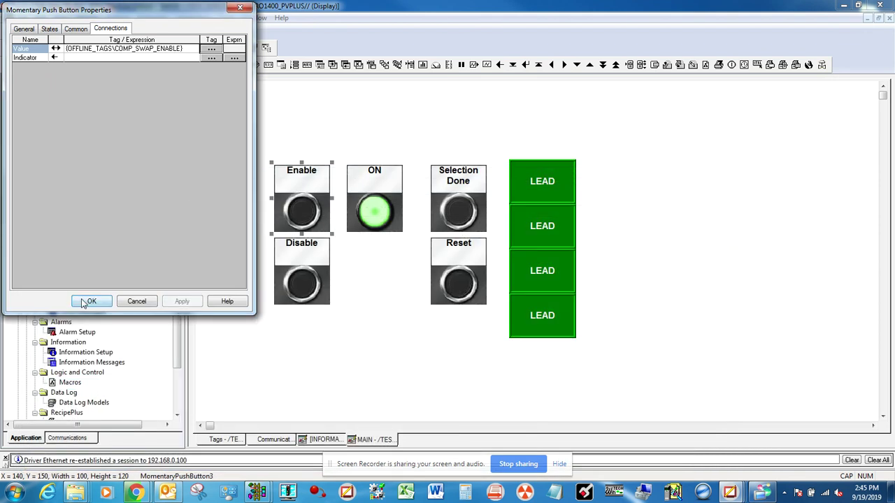
pyautogui.click(92, 301)
# Connect the Disable push button's Value to OFFLINE_TAGS\COMP_SWAP_DISABLE and apply the change.
pyautogui.doubleClick(322, 264)
pyautogui.click(110, 28)
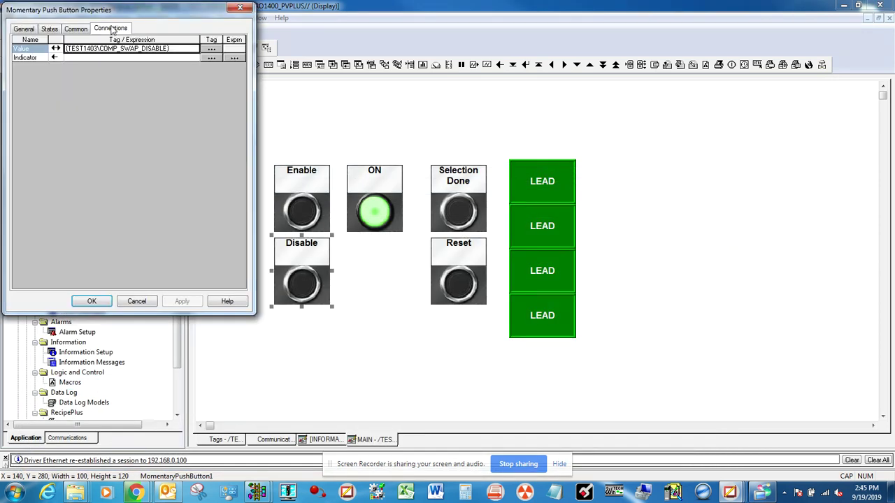
pyautogui.click(212, 49)
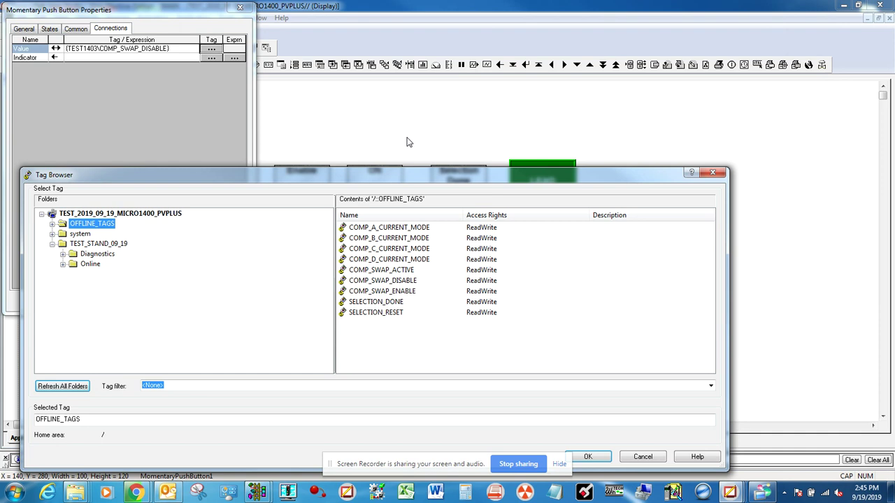
pyautogui.click(412, 280)
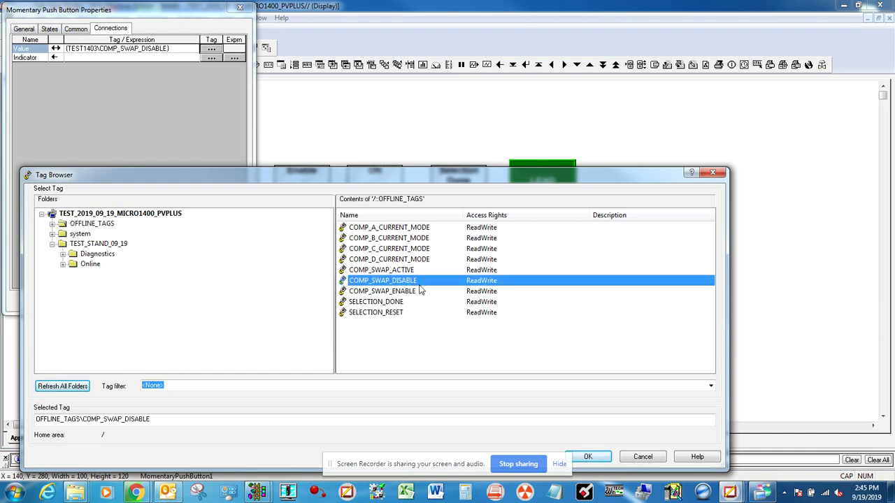
pyautogui.click(587, 457)
pyautogui.click(172, 301)
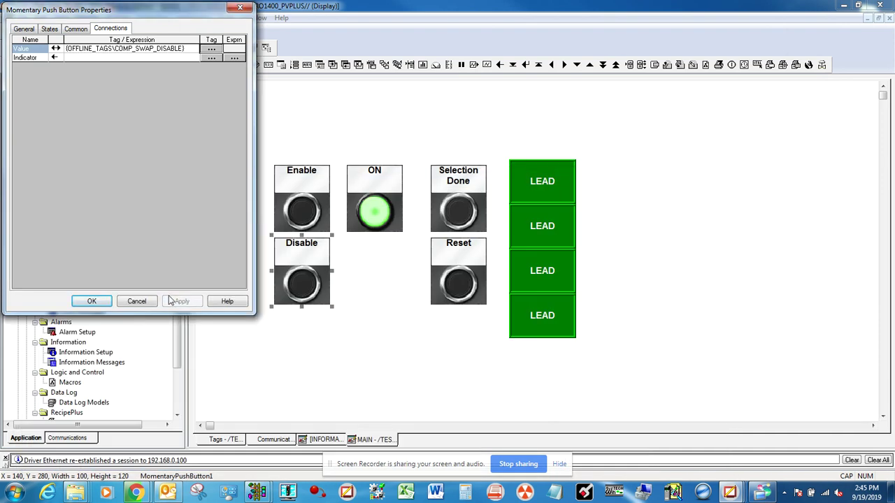
pyautogui.click(105, 302)
# Connect the ON multistate indicator to the COMP_SWAP_ACTIVE tag in OFFLINE_TAGS and apply the change.
pyautogui.doubleClick(358, 222)
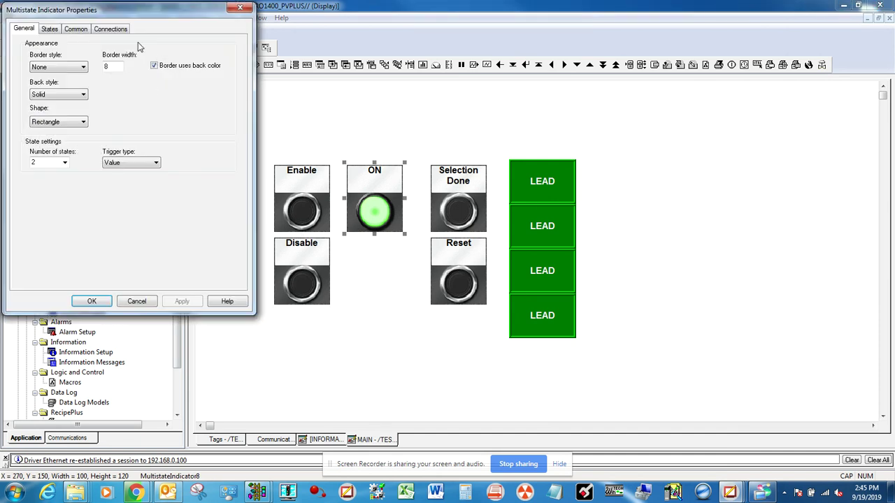
pyautogui.click(116, 29)
pyautogui.click(211, 49)
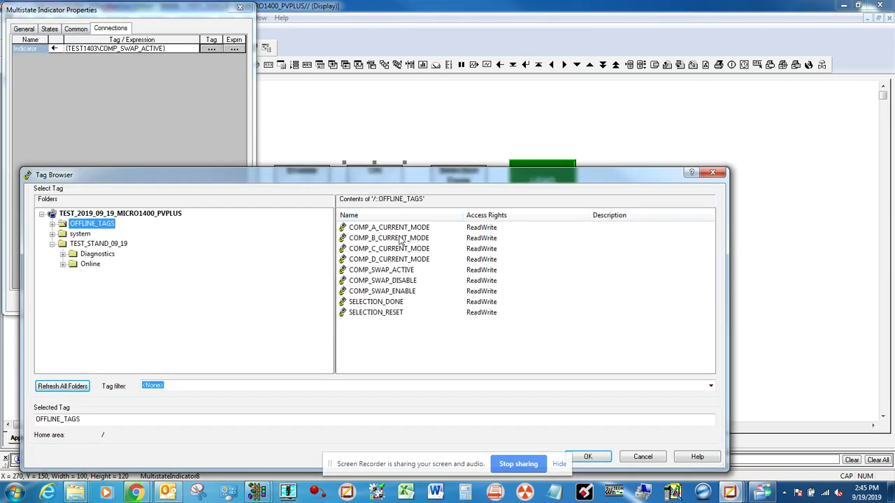
pyautogui.doubleClick(385, 270)
pyautogui.click(179, 306)
pyautogui.click(92, 301)
# Connect the Selection Done push button's Value to OFFLINE_TAGS\SELECTION_DONE and apply the change.
pyautogui.doubleClick(478, 216)
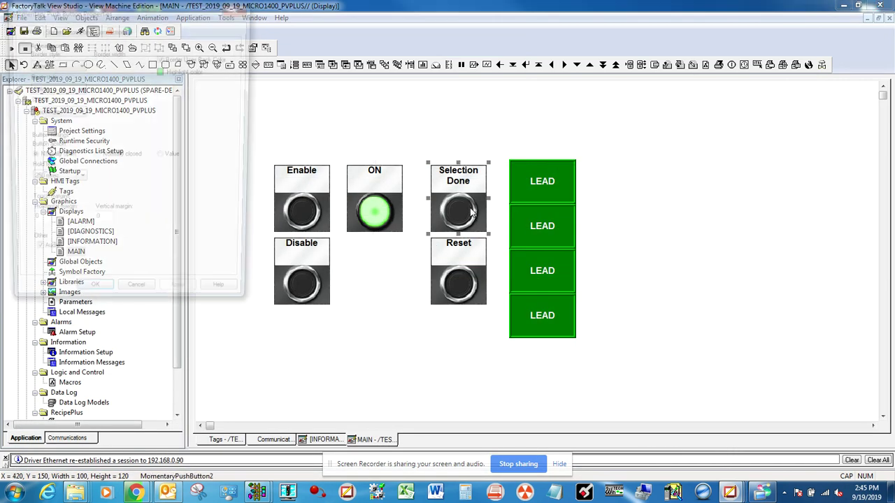
pyautogui.click(110, 28)
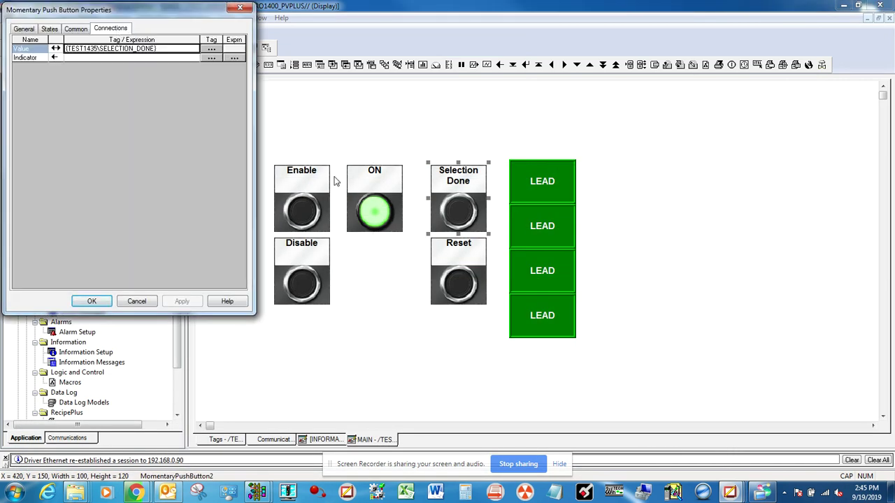
pyautogui.click(211, 57)
pyautogui.doubleClick(391, 301)
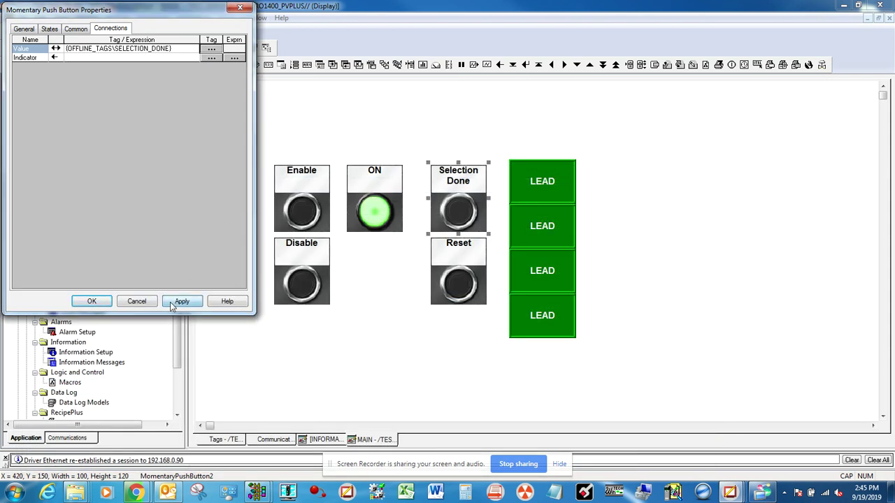
pyautogui.click(171, 307)
pyautogui.click(92, 301)
# Connect the Reset push button's Value to OFFLINE_TAGS\SELECTION_RESET and apply the change.
pyautogui.doubleClick(469, 280)
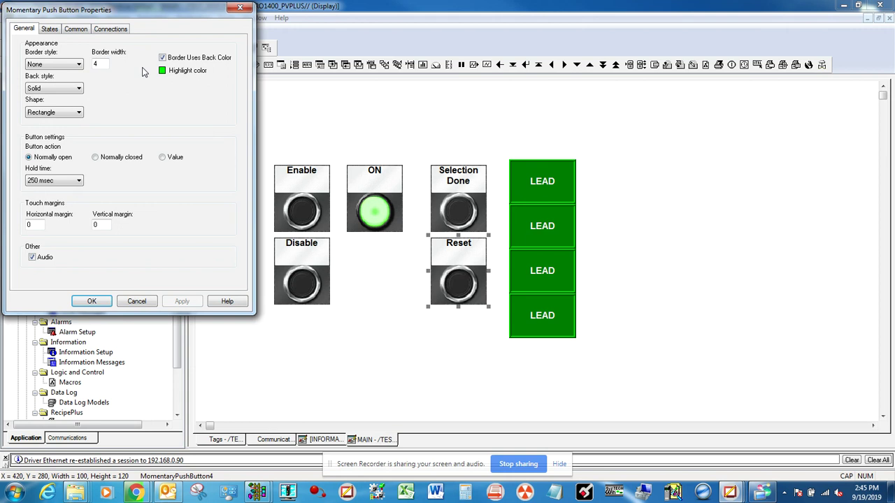
pyautogui.click(110, 28)
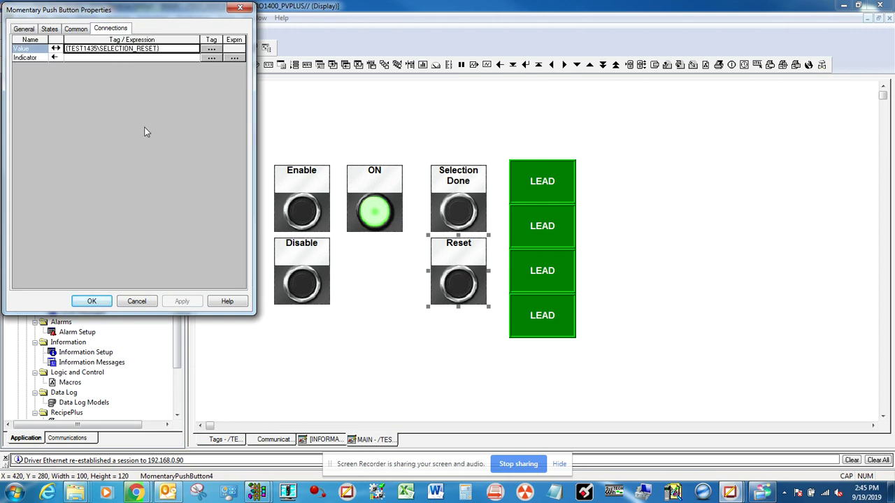
pyautogui.click(211, 48)
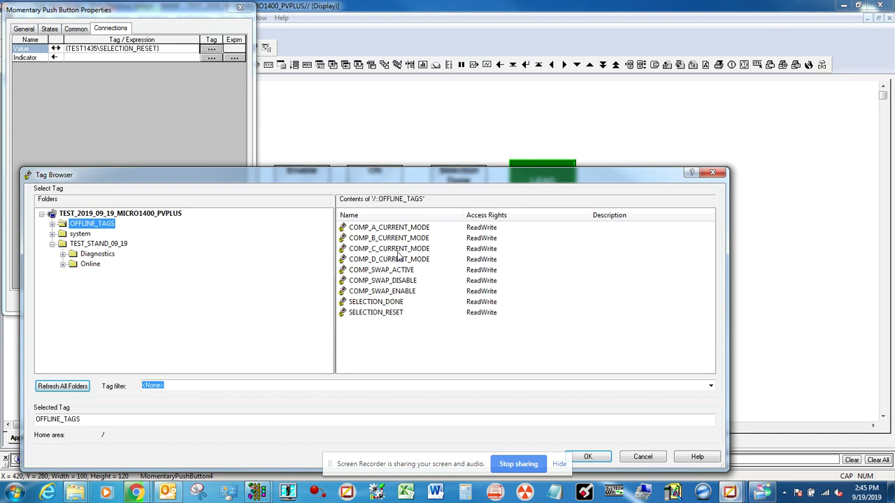
pyautogui.click(393, 314)
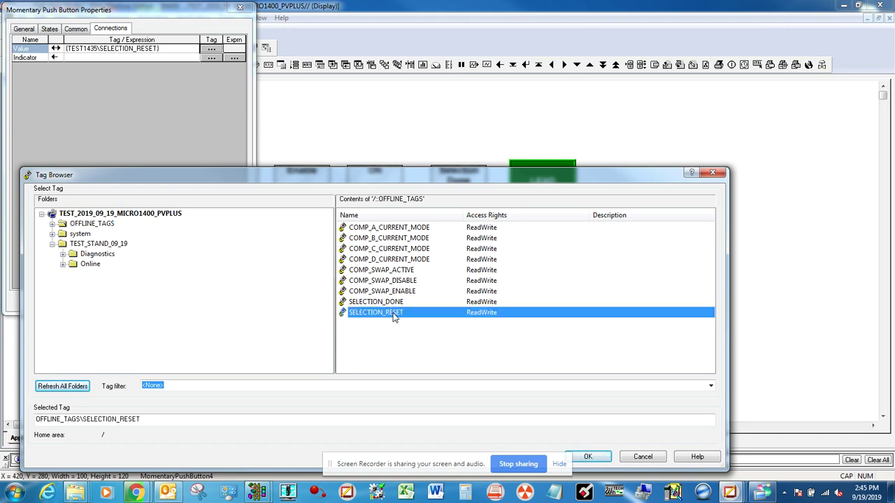
pyautogui.click(578, 456)
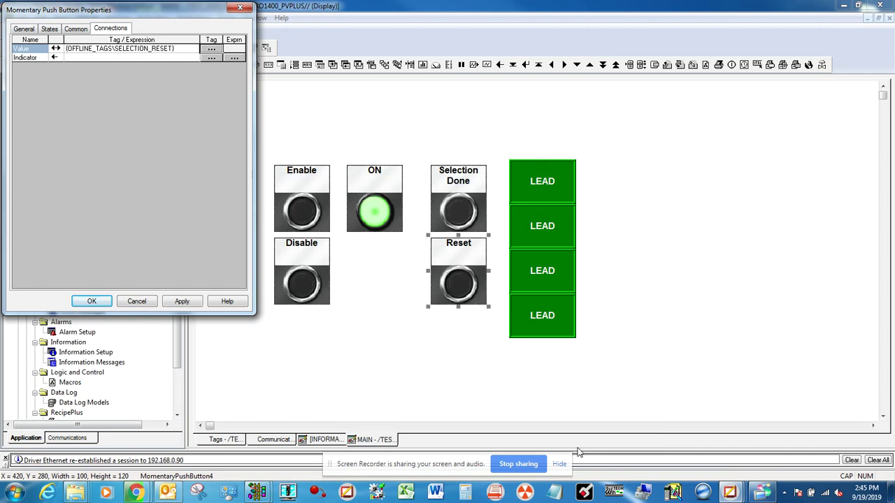
pyautogui.click(183, 301)
pyautogui.click(91, 302)
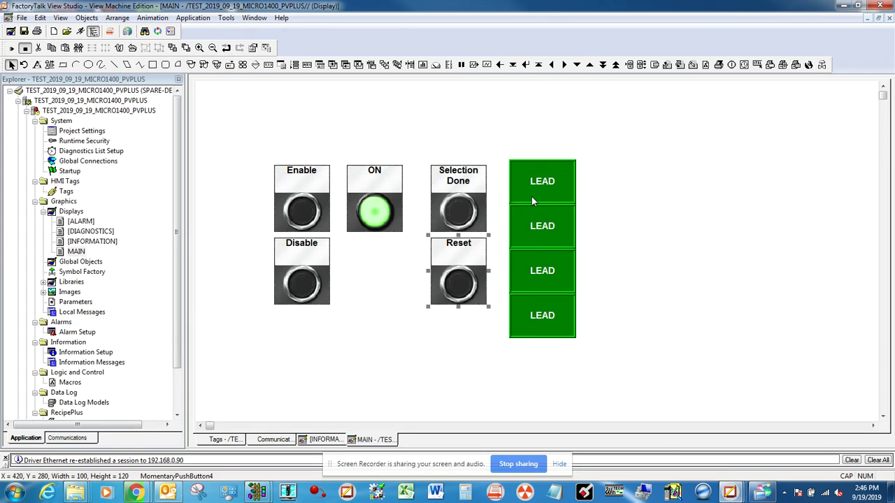
# Replace the topmost LEAD indicator's connection expression with OFFLINE_TAGS\COMP_A_CURRENT_MODE and apply the change.
pyautogui.click(531, 196)
pyautogui.doubleClick(531, 201)
pyautogui.click(110, 29)
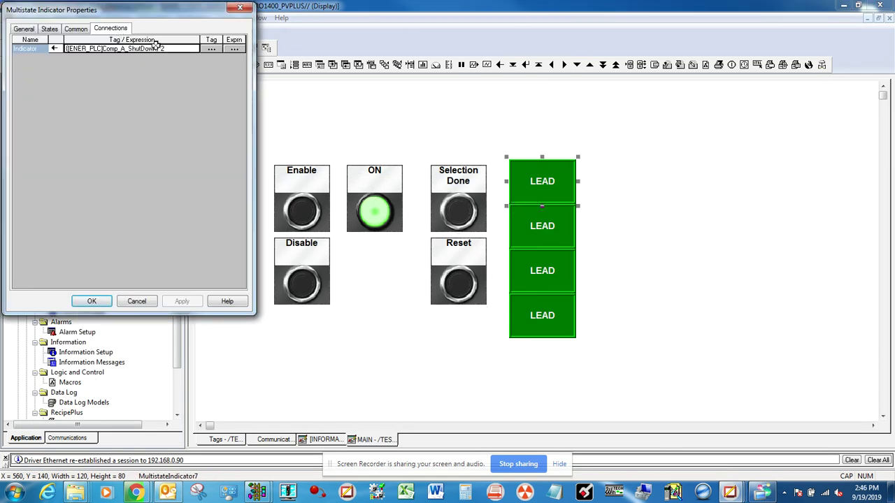
pyautogui.click(211, 48)
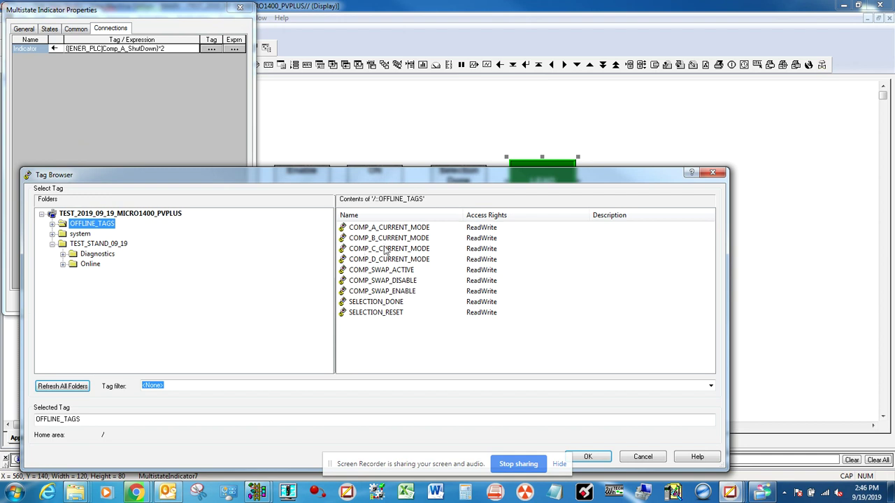
pyautogui.click(423, 229)
pyautogui.doubleClick(423, 229)
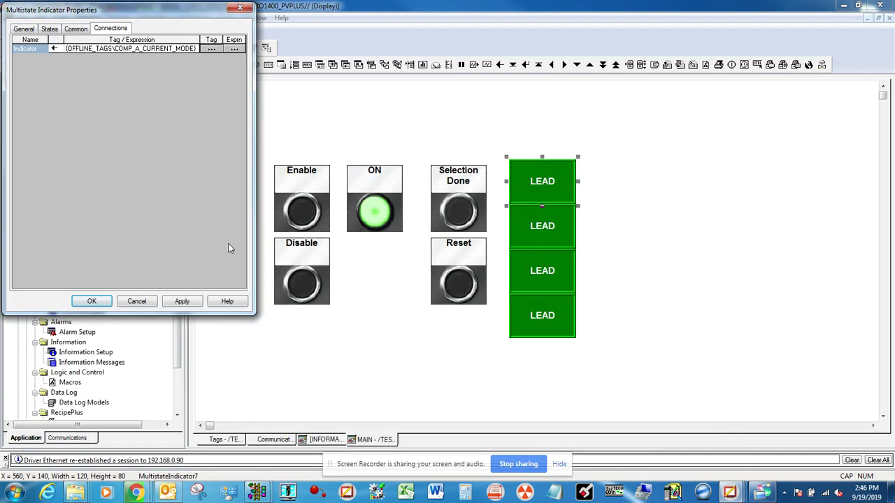
pyautogui.click(198, 302)
pyautogui.click(92, 301)
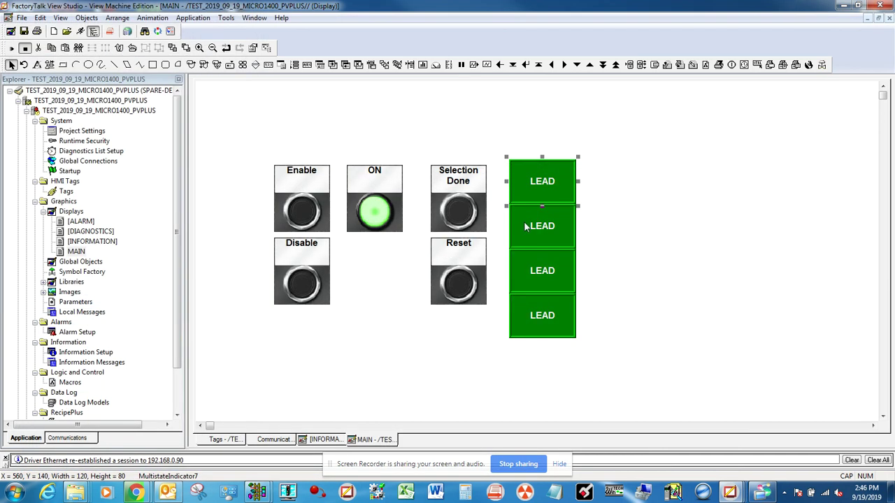